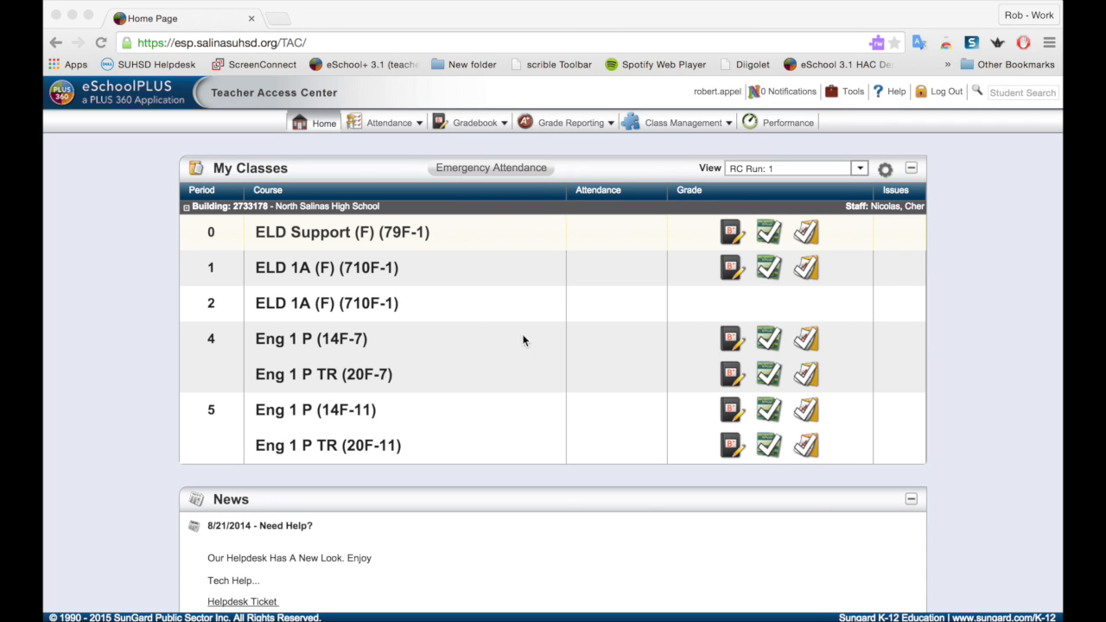
Open the gradebook for the period 4 class Eng 1 P (14F-7) and start a new assignment
{"action": "left_click", "coordinate": [731, 341]}
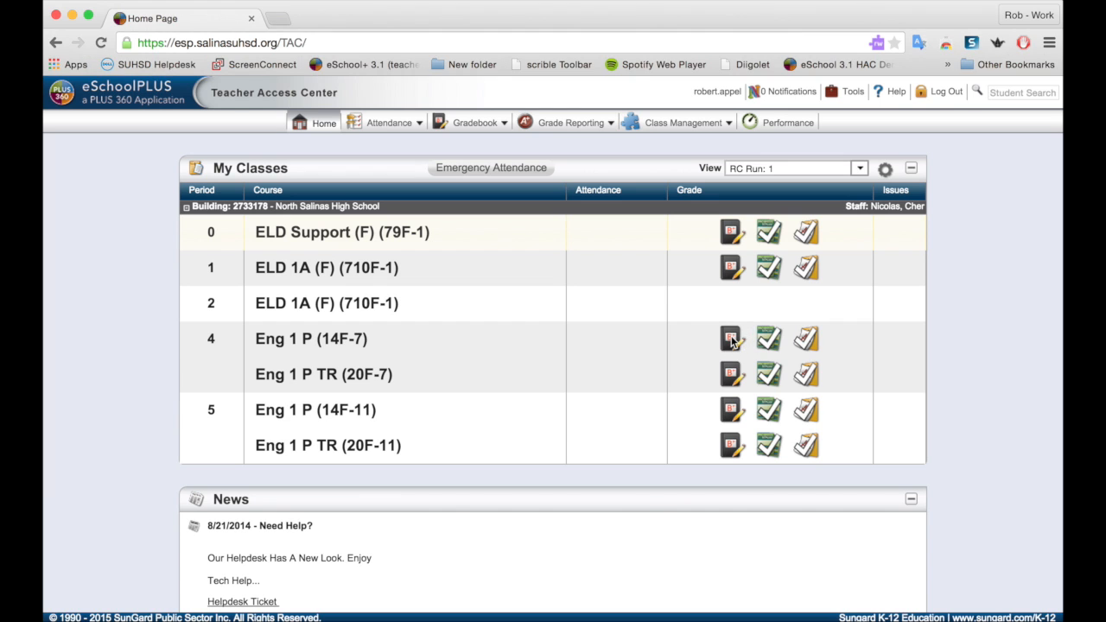
{"action": "left_click", "coordinate": [732, 342]}
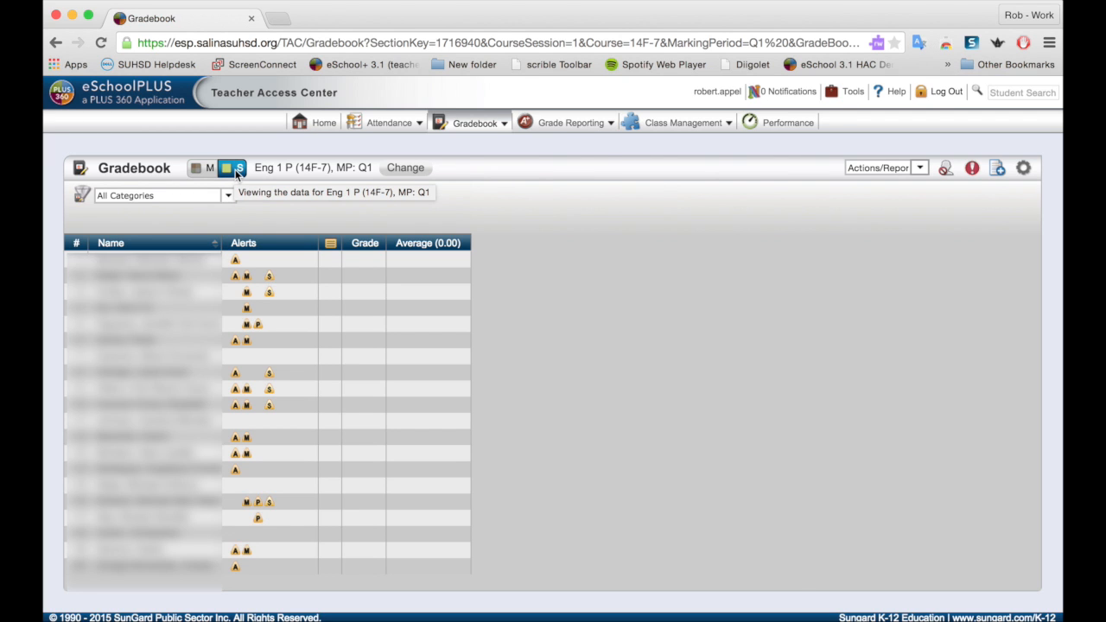
{"action": "mouse_move", "coordinate": [261, 168]}
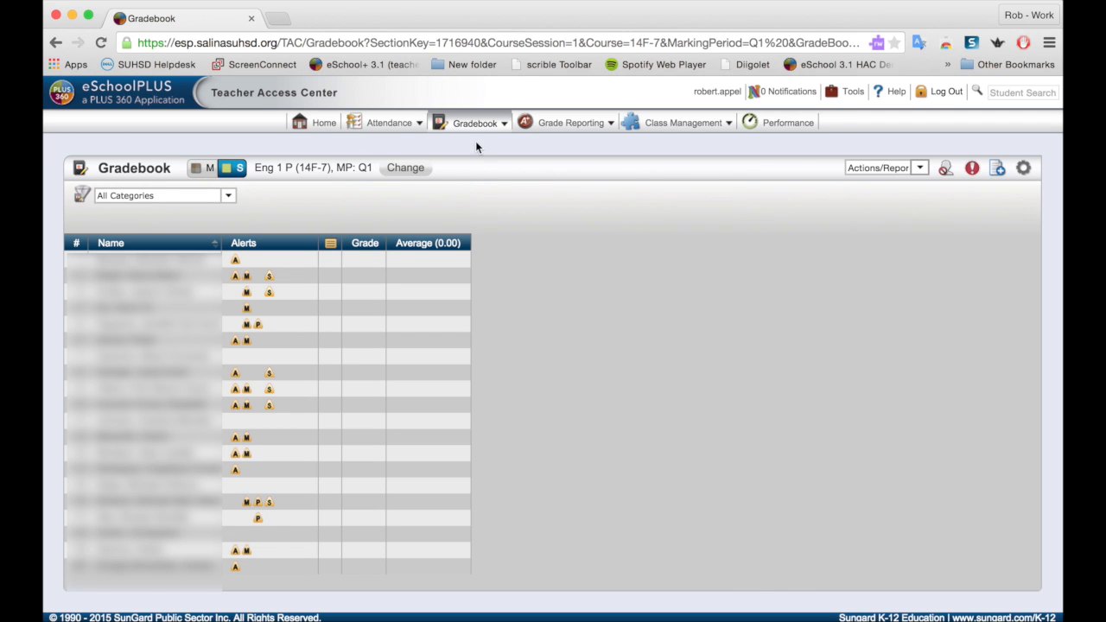
{"action": "left_click", "coordinate": [999, 176]}
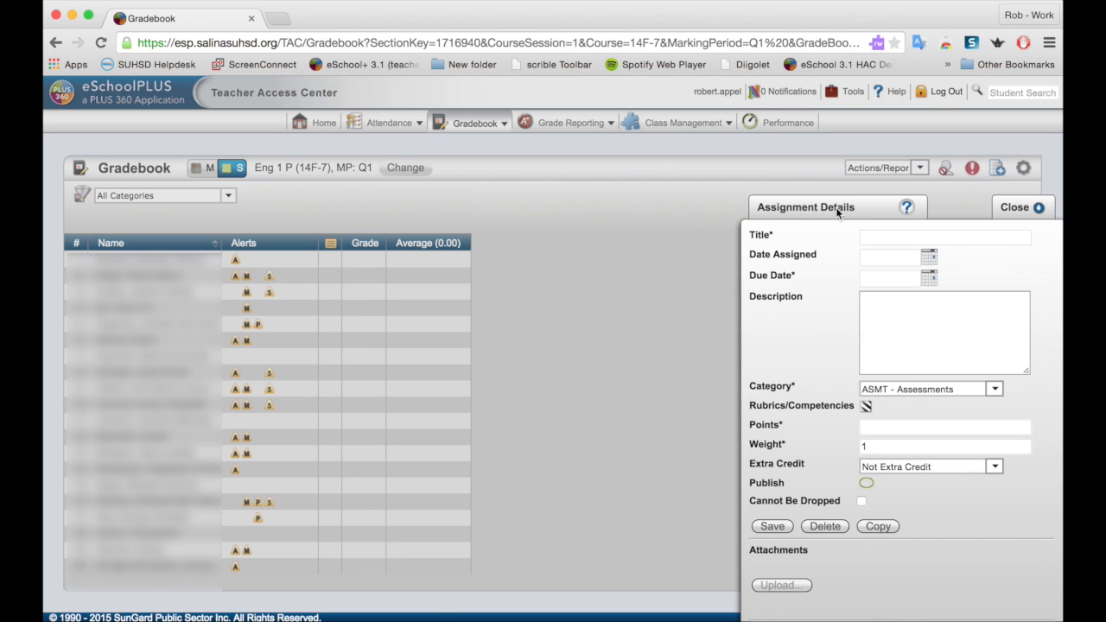
Enter "Assignment" as the title of the new assignment
{"action": "left_click", "coordinate": [884, 238]}
{"action": "type", "text": "Assignment"}
{"action": "key", "text": "Tab"}
{"action": "key", "text": "shift+Tab"}
Set the assignment's Date Assigned to 08/11/2014 using the calendar
{"action": "left_click", "coordinate": [929, 259]}
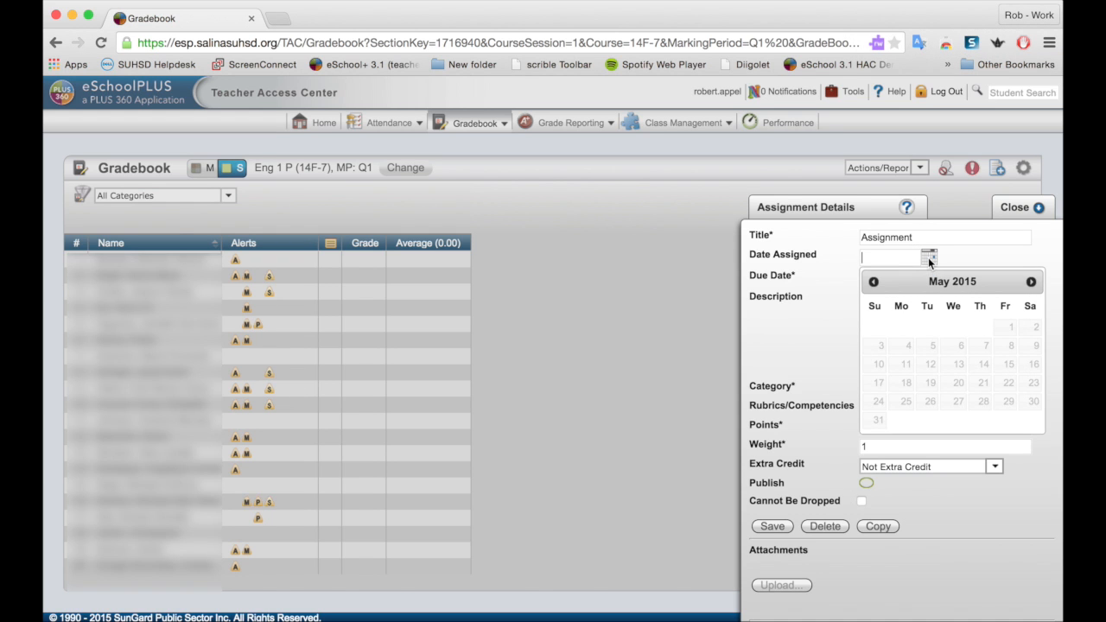
{"action": "left_click", "coordinate": [873, 284]}
{"action": "left_click", "coordinate": [873, 284]}
{"action": "left_click", "coordinate": [873, 284]}
{"action": "left_click", "coordinate": [873, 284]}
{"action": "left_click", "coordinate": [872, 284]}
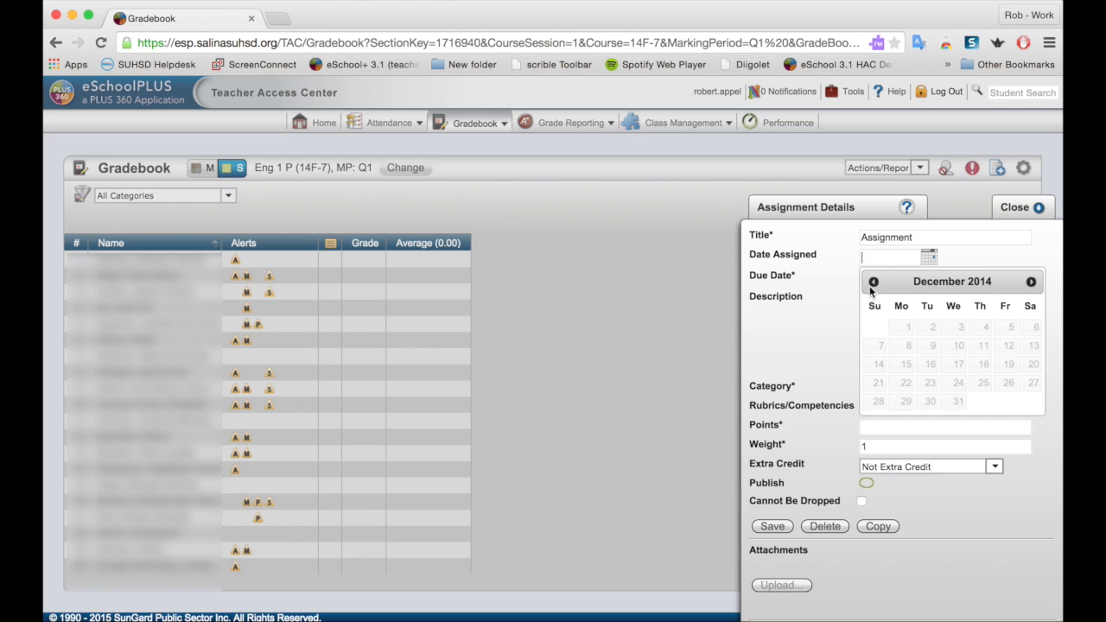
{"action": "left_click", "coordinate": [873, 284]}
{"action": "left_click", "coordinate": [873, 284]}
{"action": "left_click", "coordinate": [873, 283]}
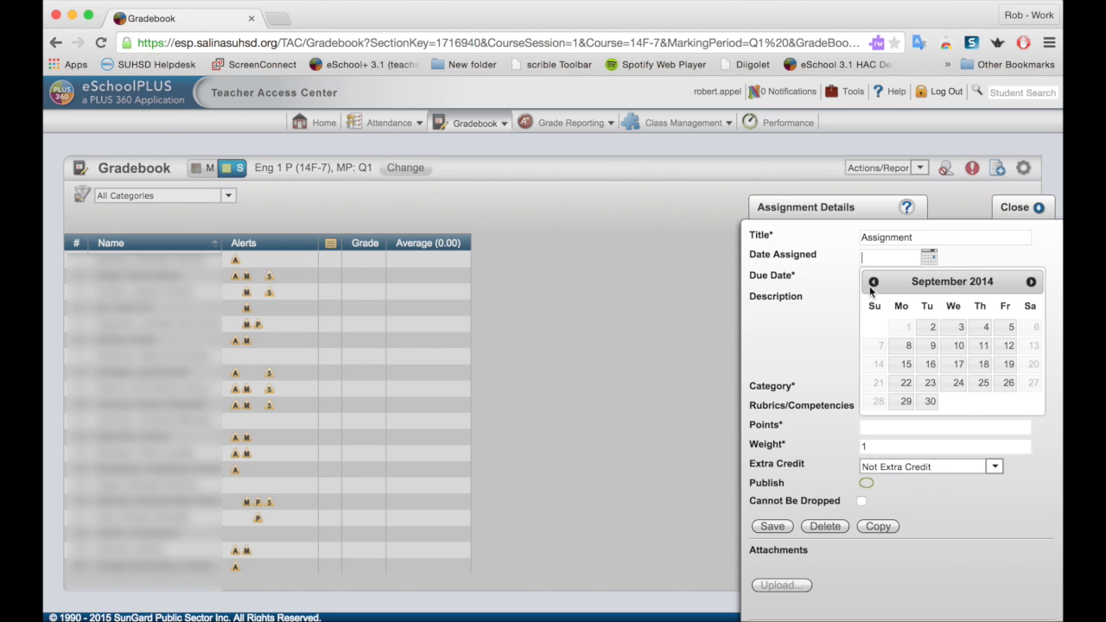
{"action": "left_click", "coordinate": [870, 290]}
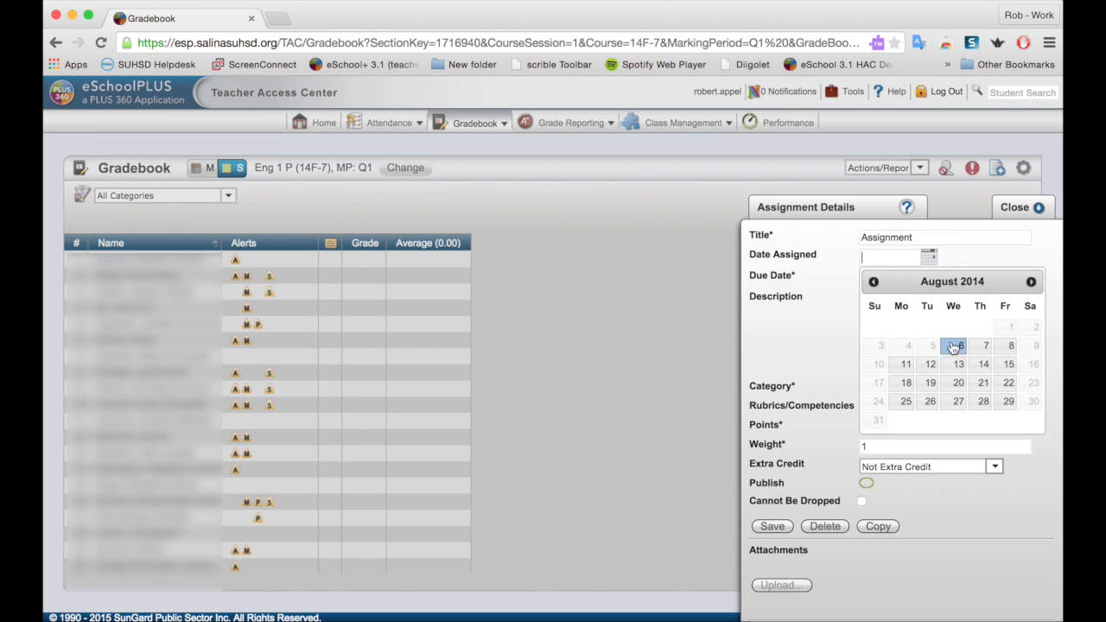
{"action": "left_click", "coordinate": [905, 364]}
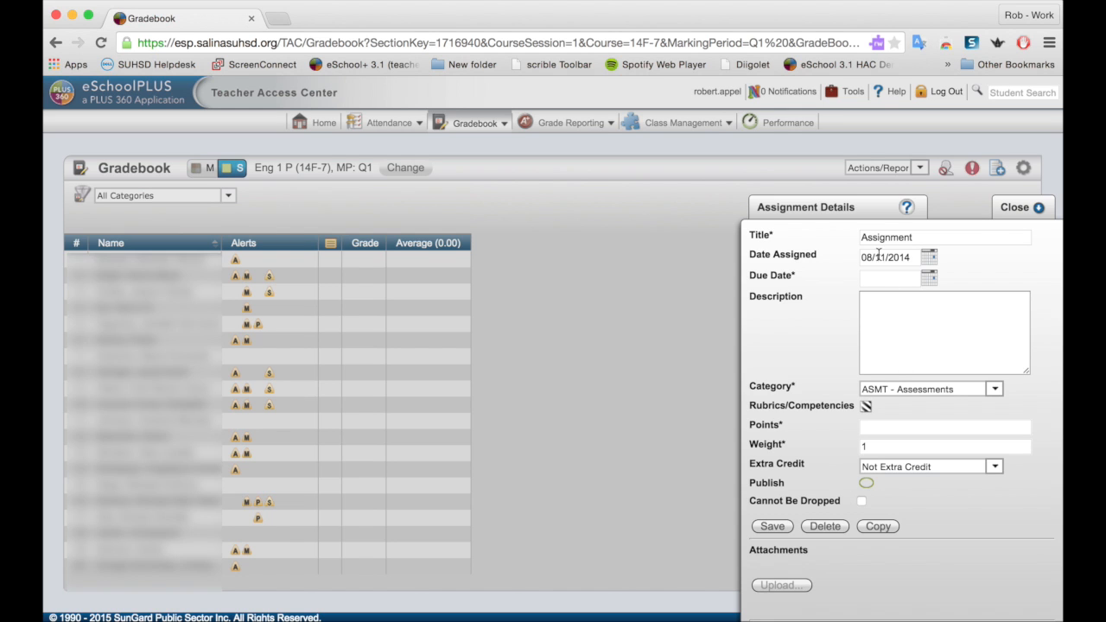
Set the assignment's Due Date to 08/13/2014 using the calendar
{"action": "left_click", "coordinate": [929, 279]}
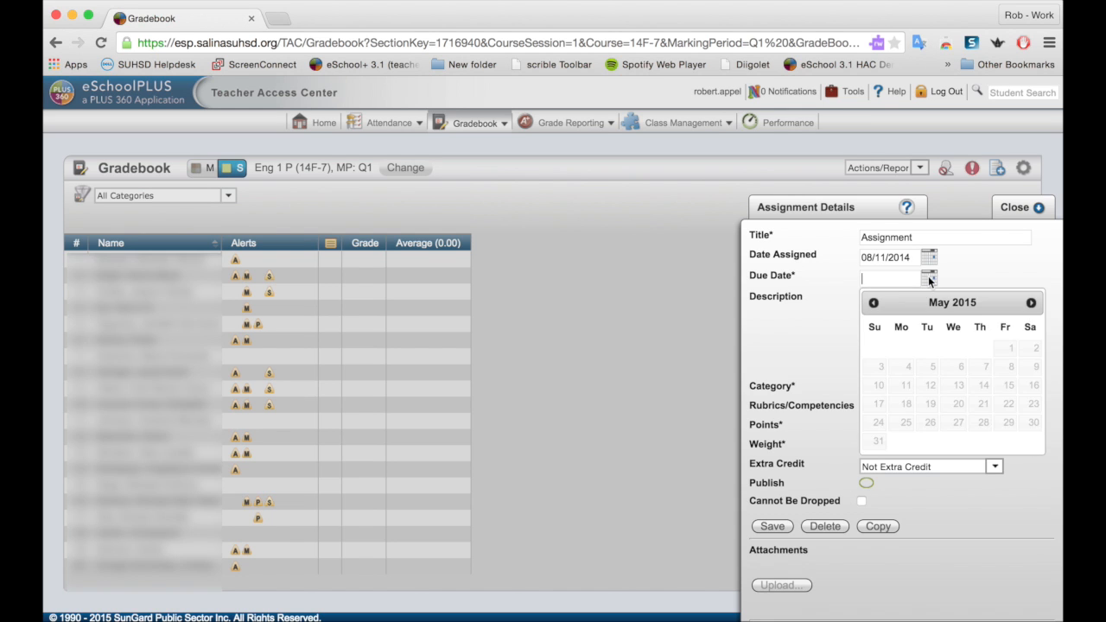
{"action": "left_click", "coordinate": [873, 302]}
{"action": "left_click", "coordinate": [873, 303]}
{"action": "left_click", "coordinate": [873, 302]}
{"action": "left_click", "coordinate": [873, 302]}
{"action": "left_click", "coordinate": [873, 303]}
{"action": "left_click", "coordinate": [873, 303]}
{"action": "left_click", "coordinate": [873, 303]}
{"action": "left_click", "coordinate": [873, 303]}
{"action": "left_click", "coordinate": [873, 303]}
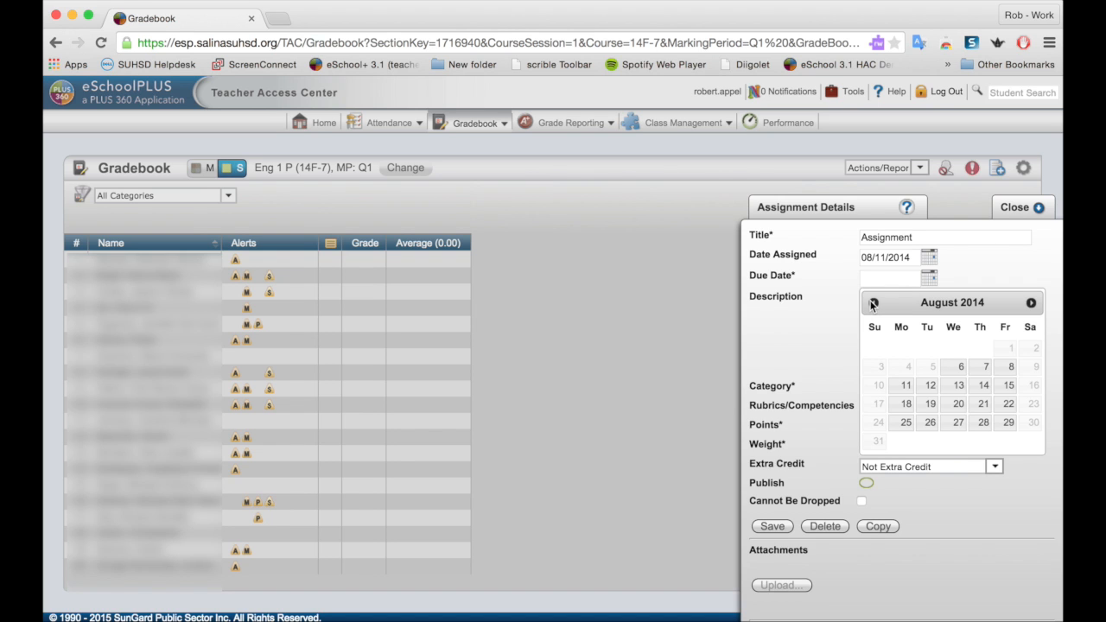
{"action": "left_click", "coordinate": [950, 394]}
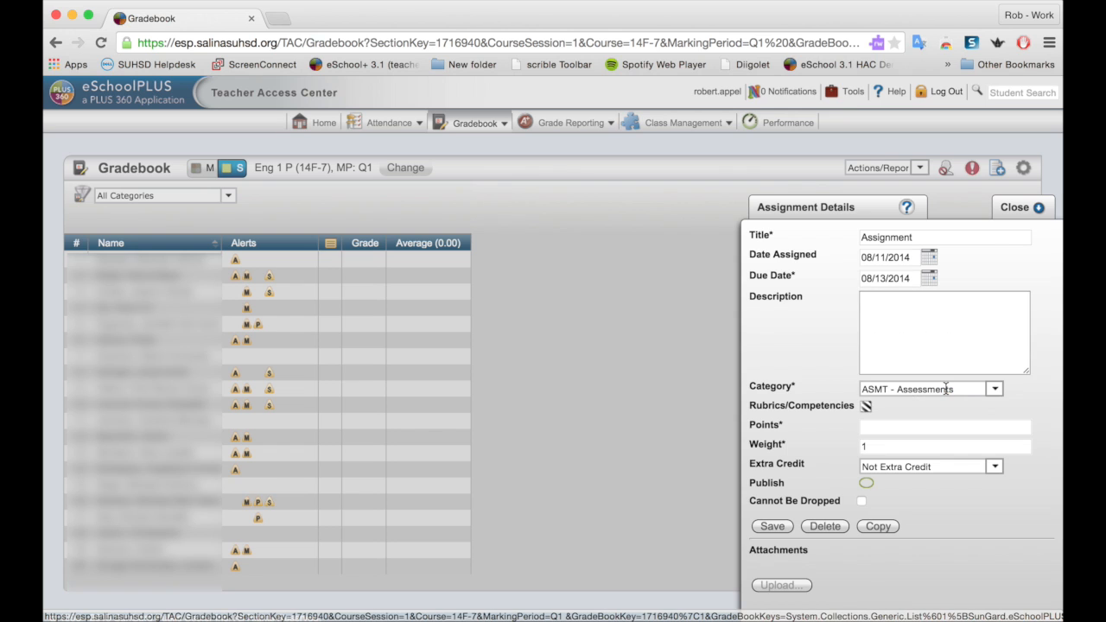
Add the description "This is the first assignment of the year" and change the title to "Assignment 1"
{"action": "left_click", "coordinate": [870, 301]}
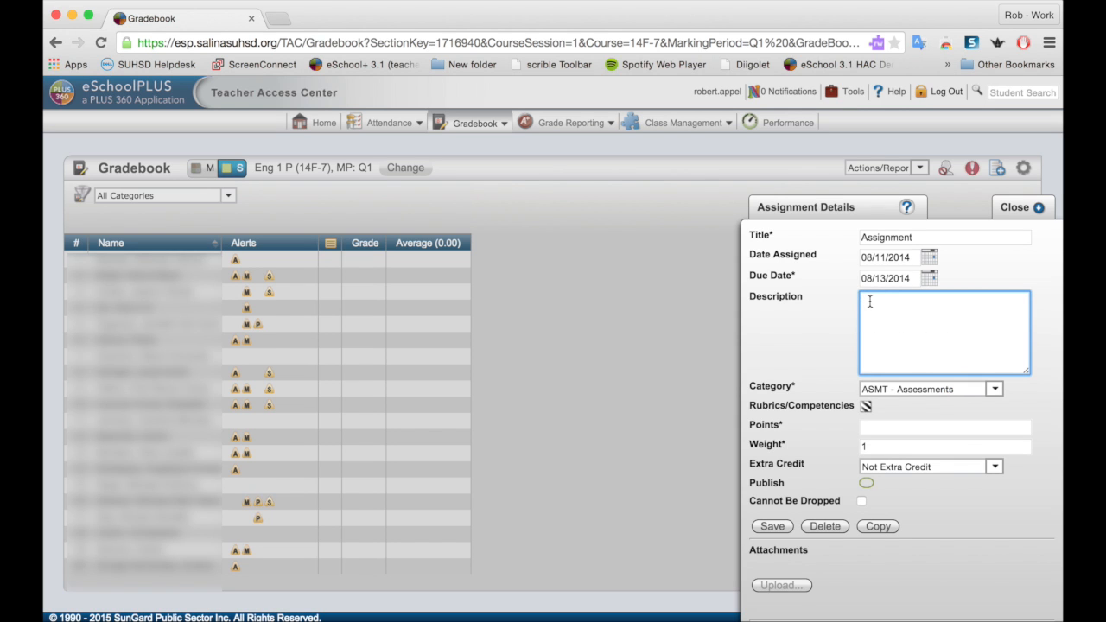
{"action": "type", "text": "This is the first assignment of the year"}
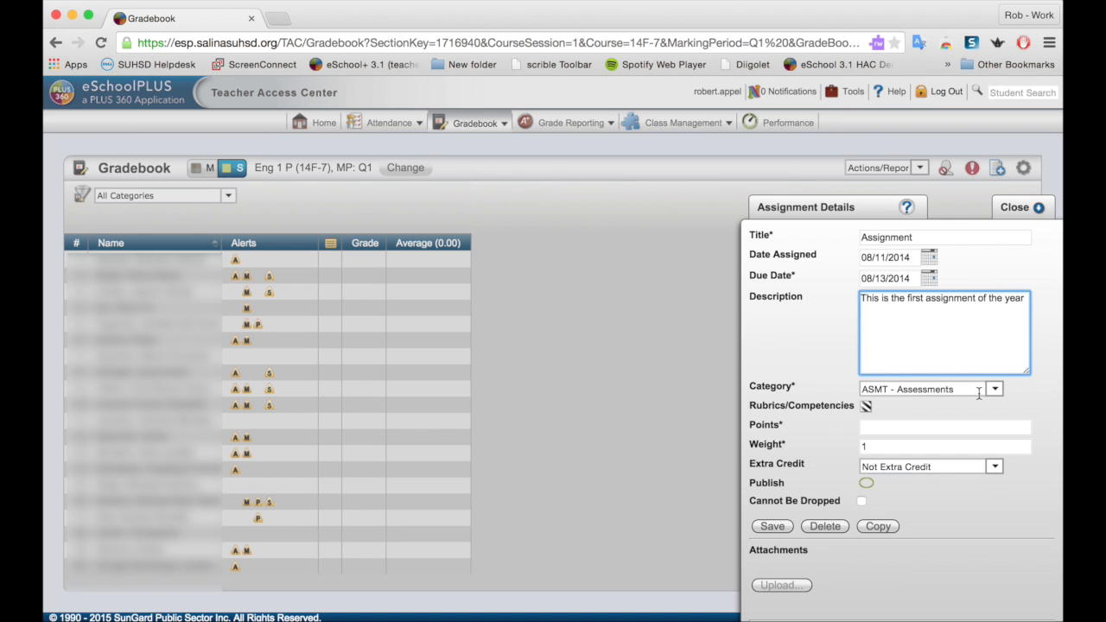
{"action": "left_click", "coordinate": [919, 237]}
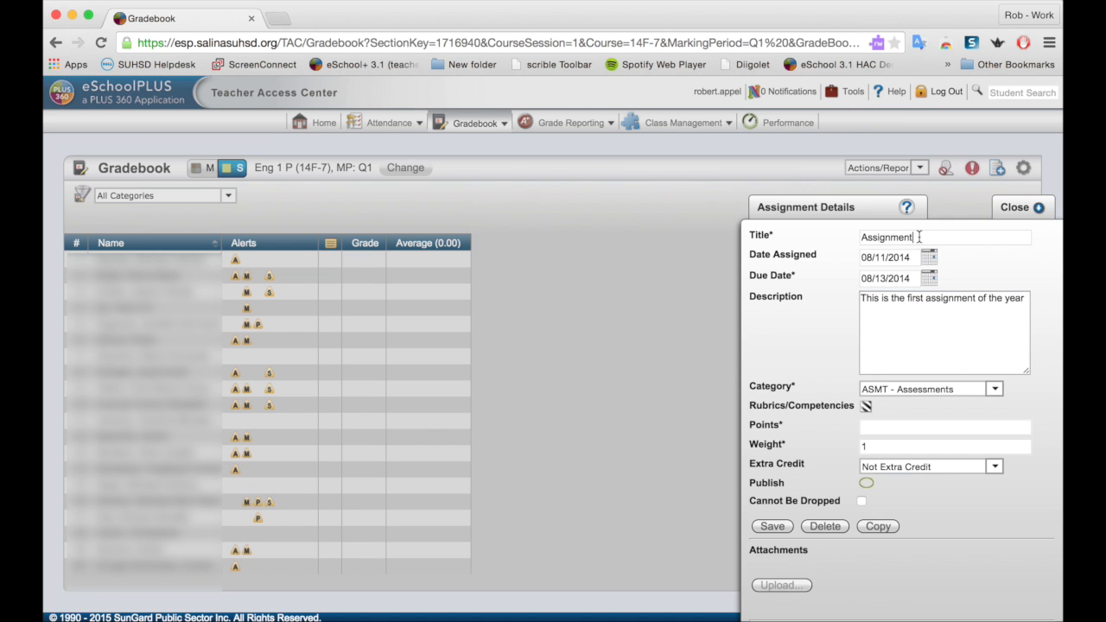
{"action": "type", "text": "1"}
Set the assignment's category to CLSWK - Classwork and its points to 5, with Publish and Cannot Be Dropped turned on
{"action": "left_click", "coordinate": [992, 391]}
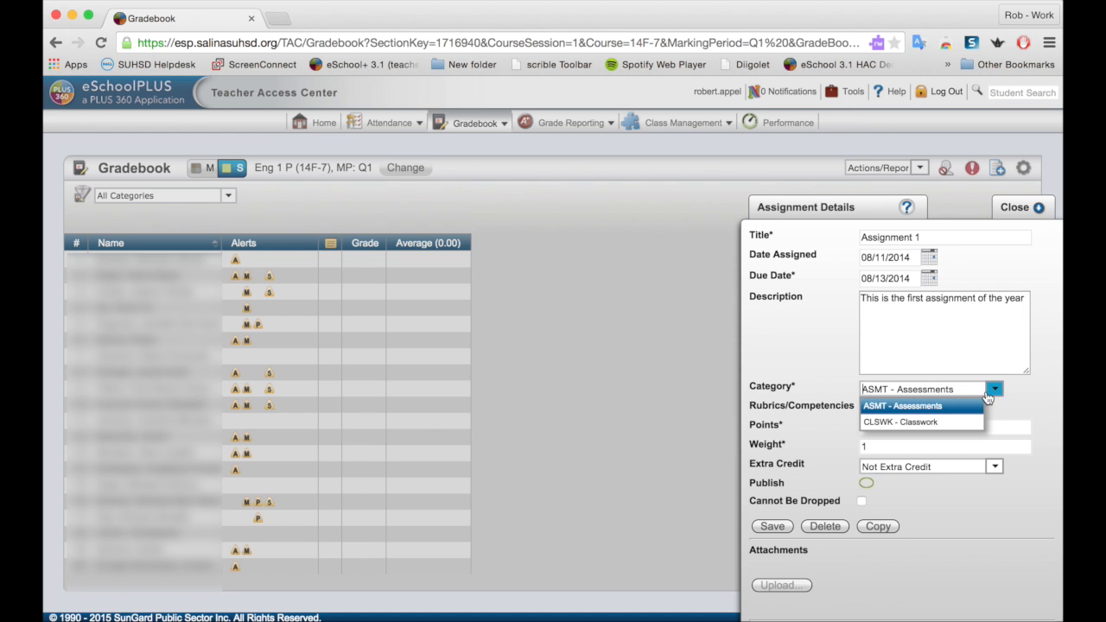
{"action": "left_click", "coordinate": [952, 423]}
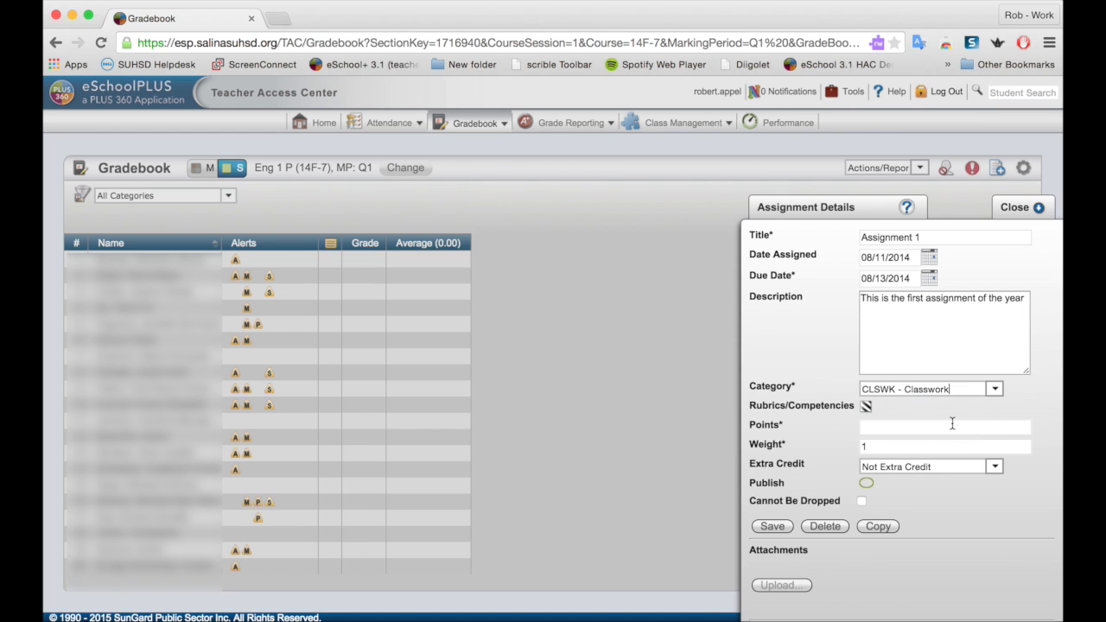
{"action": "left_click", "coordinate": [866, 426]}
{"action": "type", "text": "5"}
{"action": "left_click", "coordinate": [863, 484]}
Copy Assignment 1 to the classes Eng 1 P TR (20F-7), Eng 1 P (14F-11) and Eng 1 P TR (20F-11)
{"action": "left_click", "coordinate": [883, 531]}
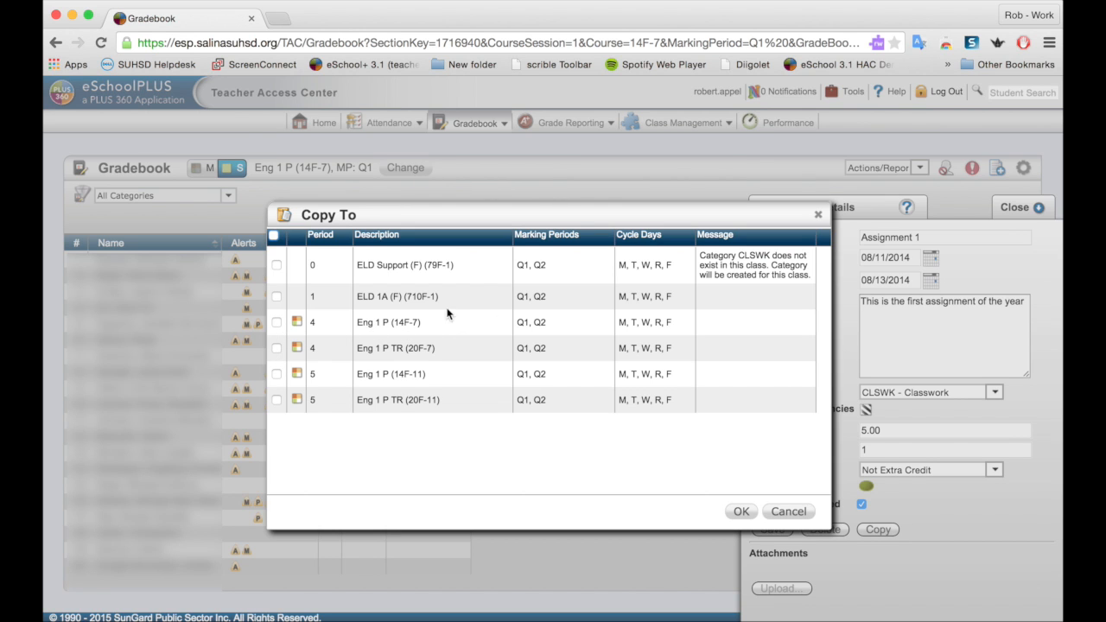
{"action": "left_click", "coordinate": [276, 349]}
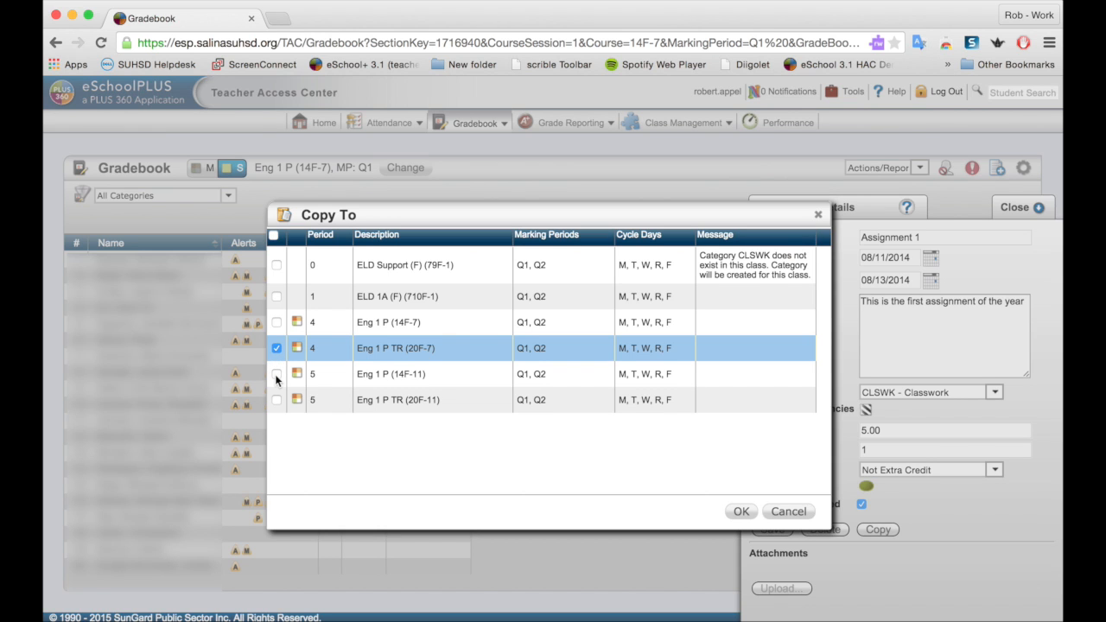
{"action": "left_click", "coordinate": [277, 377]}
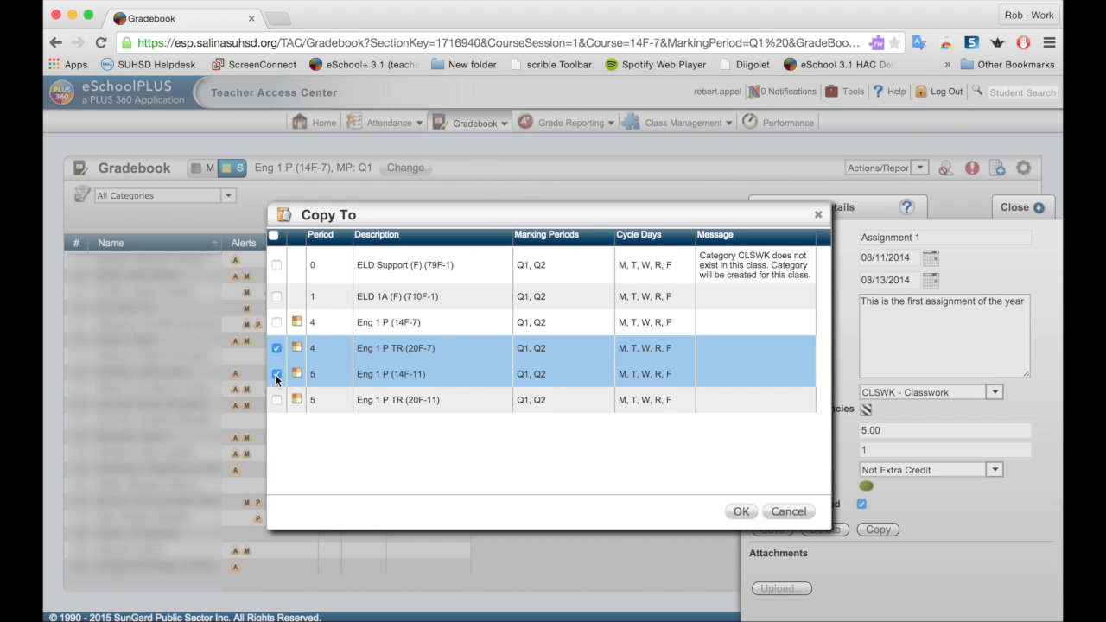
{"action": "left_click", "coordinate": [277, 401]}
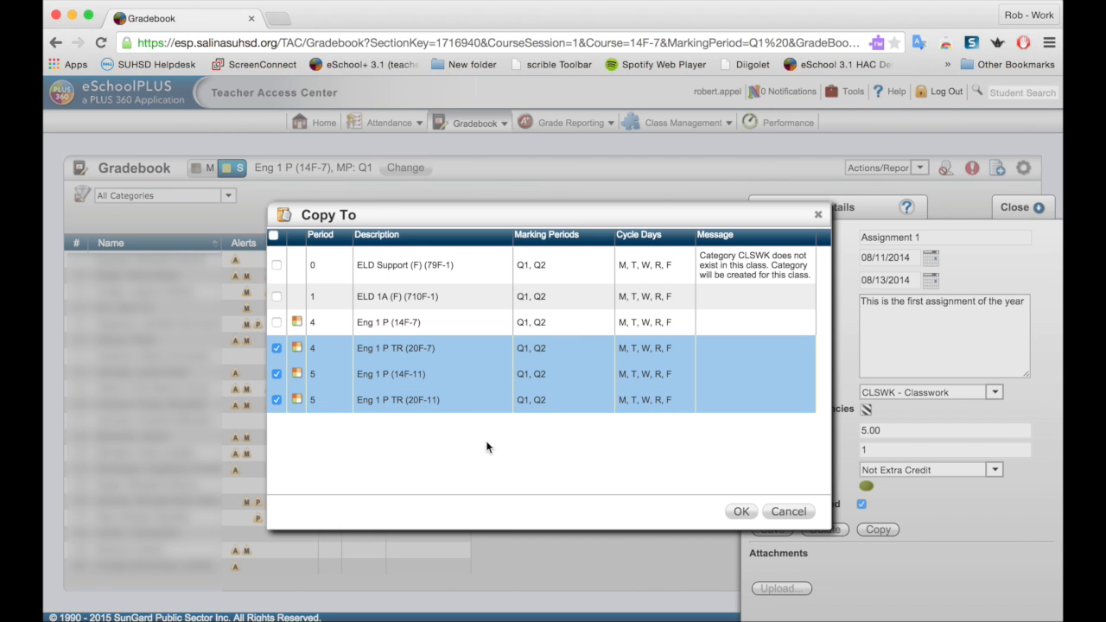
{"action": "left_click", "coordinate": [741, 513]}
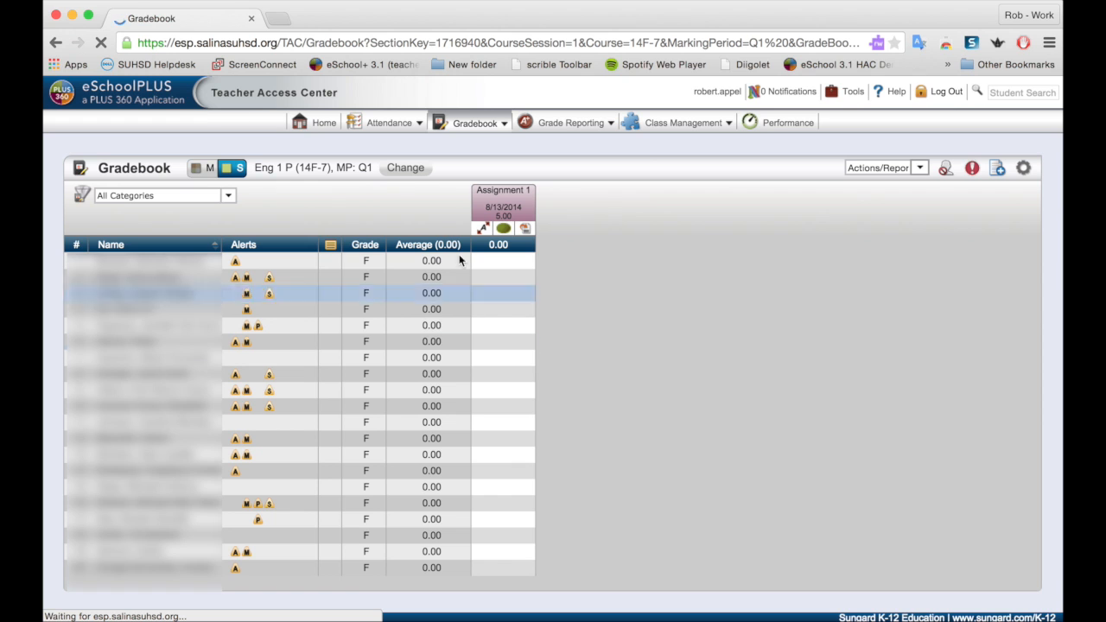
Switch the gradebook from the single-class view to the combined period 4 view and look through its student list
{"action": "mouse_move", "coordinate": [489, 214]}
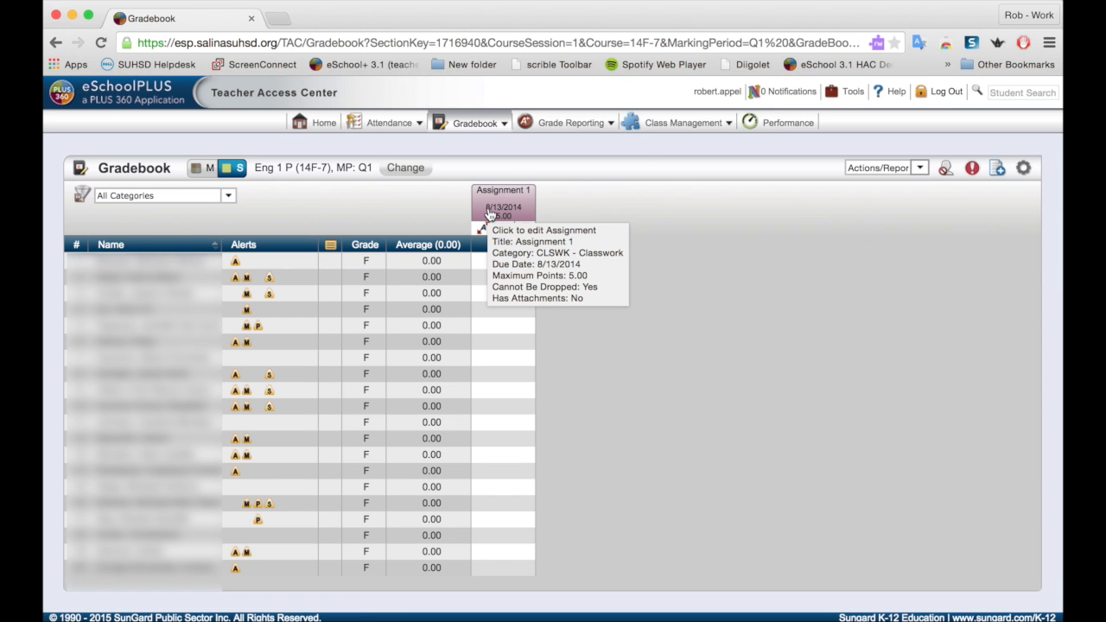
{"action": "left_click", "coordinate": [230, 171]}
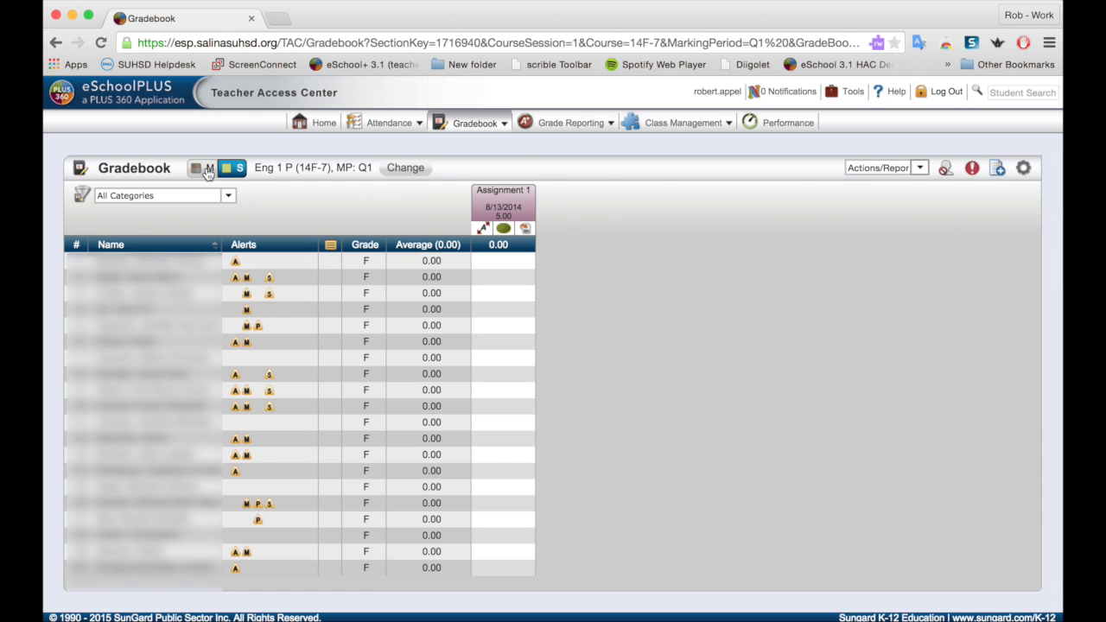
{"action": "left_click", "coordinate": [207, 170]}
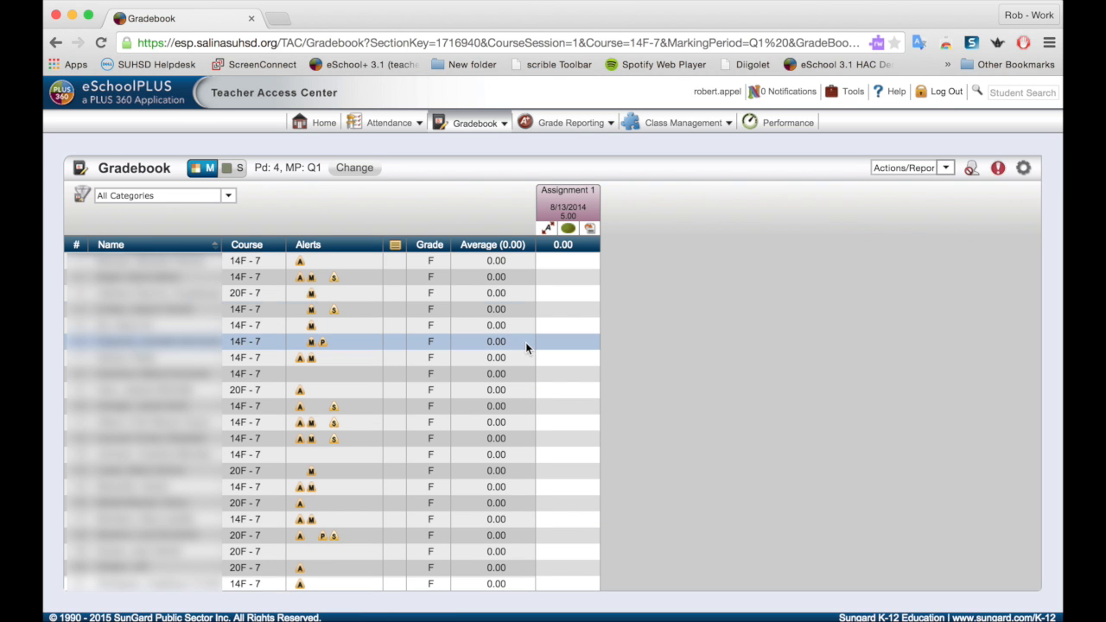
{"action": "scroll", "coordinate": [624, 430], "scroll_direction": "down", "scroll_amount": 2}
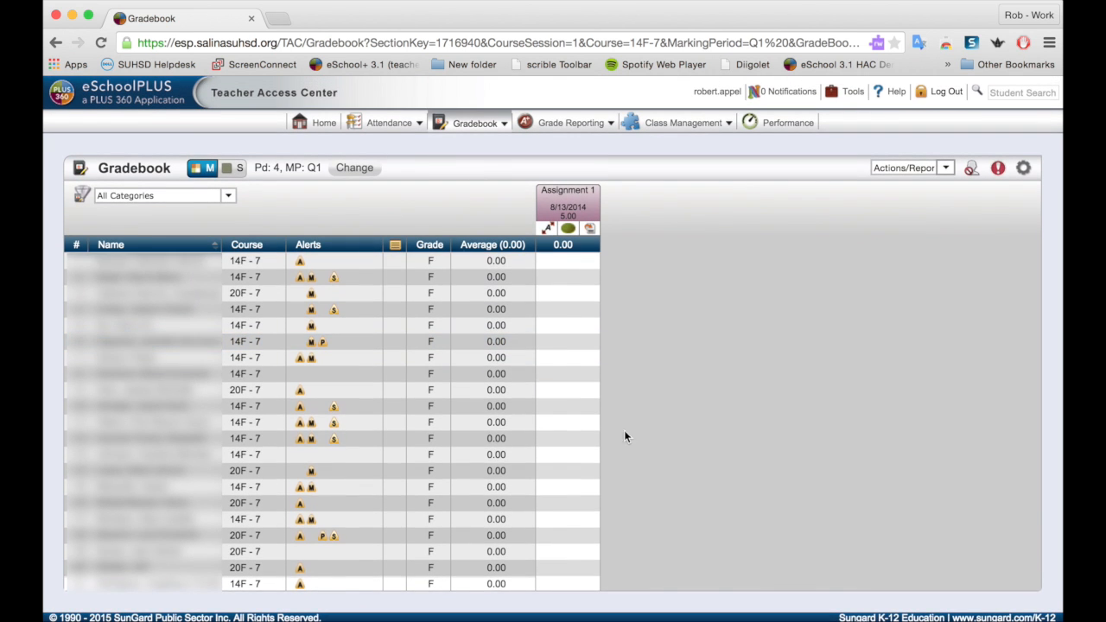
{"action": "scroll", "coordinate": [611, 453], "scroll_direction": "down", "scroll_amount": 3}
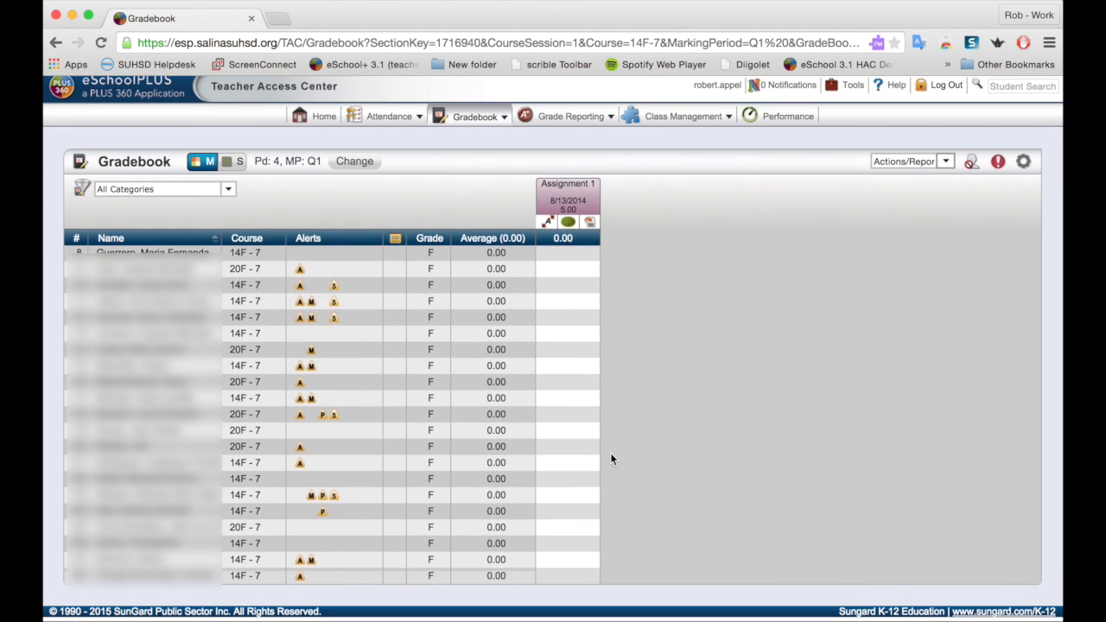
{"action": "scroll", "coordinate": [610, 453], "scroll_direction": "up", "scroll_amount": 3}
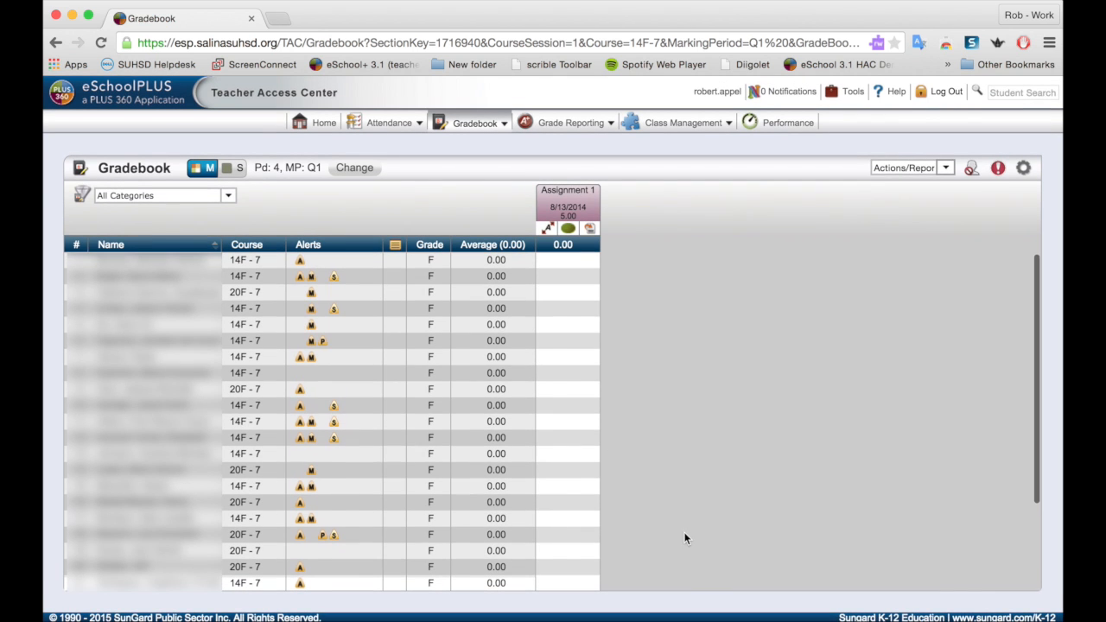
Enter Assignment 1 scores of 5, 3, 2, 5 and 3 for the first five students in the list
{"action": "left_click", "coordinate": [566, 261]}
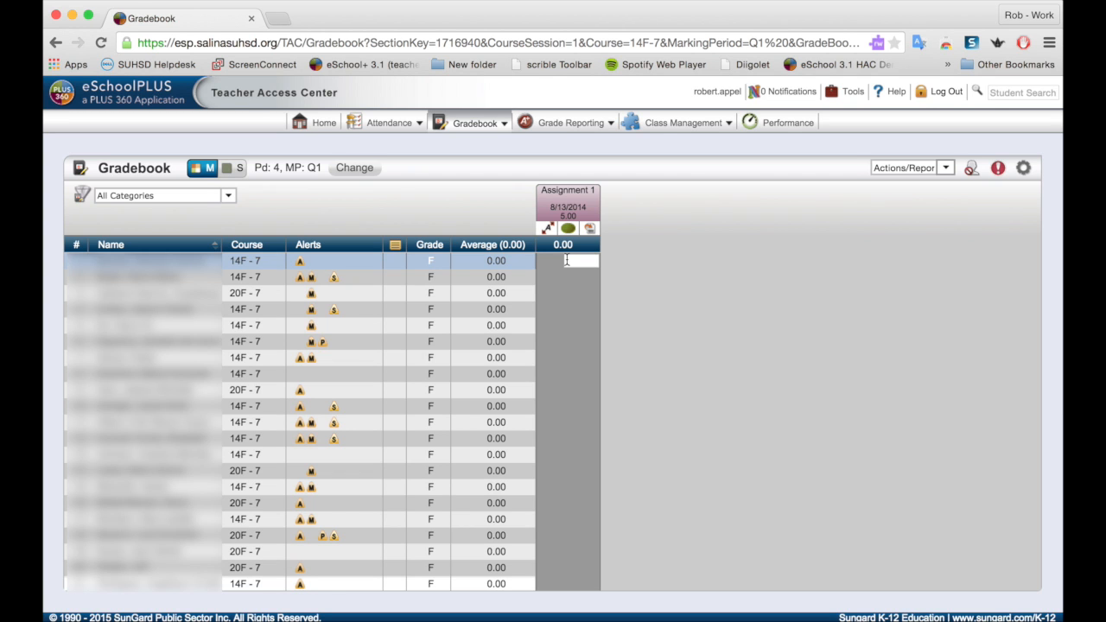
{"action": "type", "text": "5"}
{"action": "key", "text": "Return"}
{"action": "type", "text": "3"}
{"action": "key", "text": "Return"}
{"action": "type", "text": "2"}
{"action": "key", "text": "Return"}
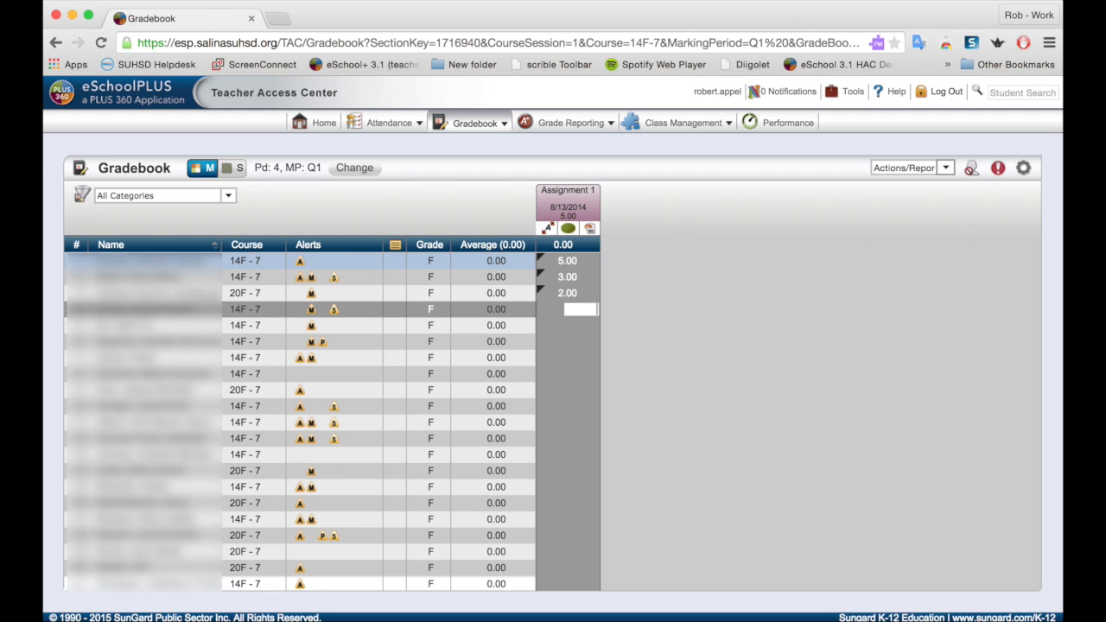
{"action": "type", "text": "5"}
{"action": "key", "text": "Return"}
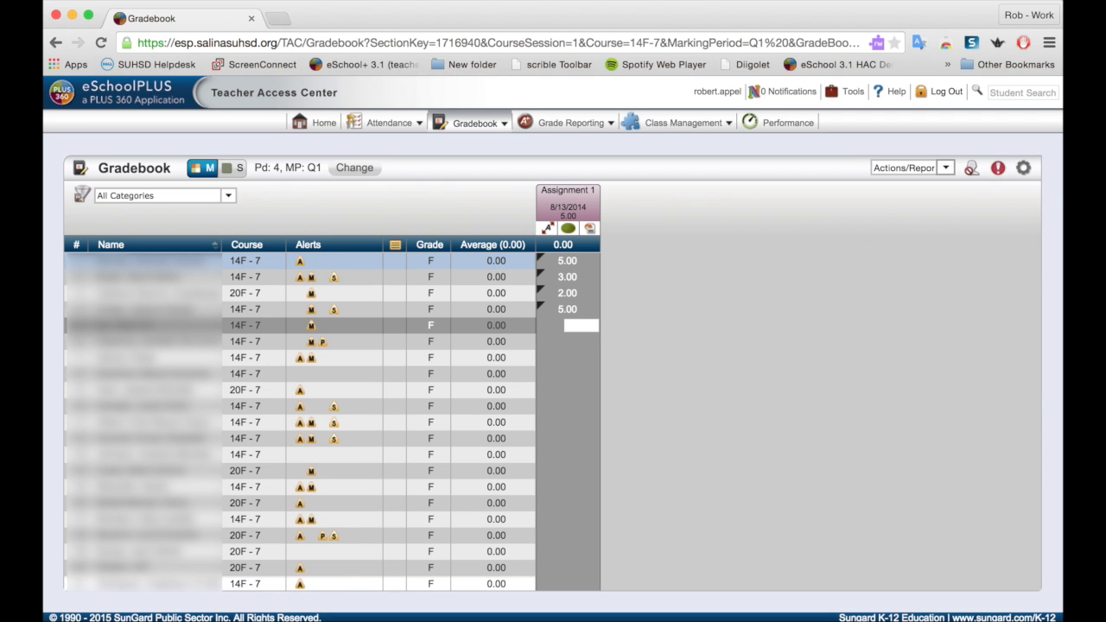
{"action": "type", "text": "3"}
{"action": "key", "text": "Return"}
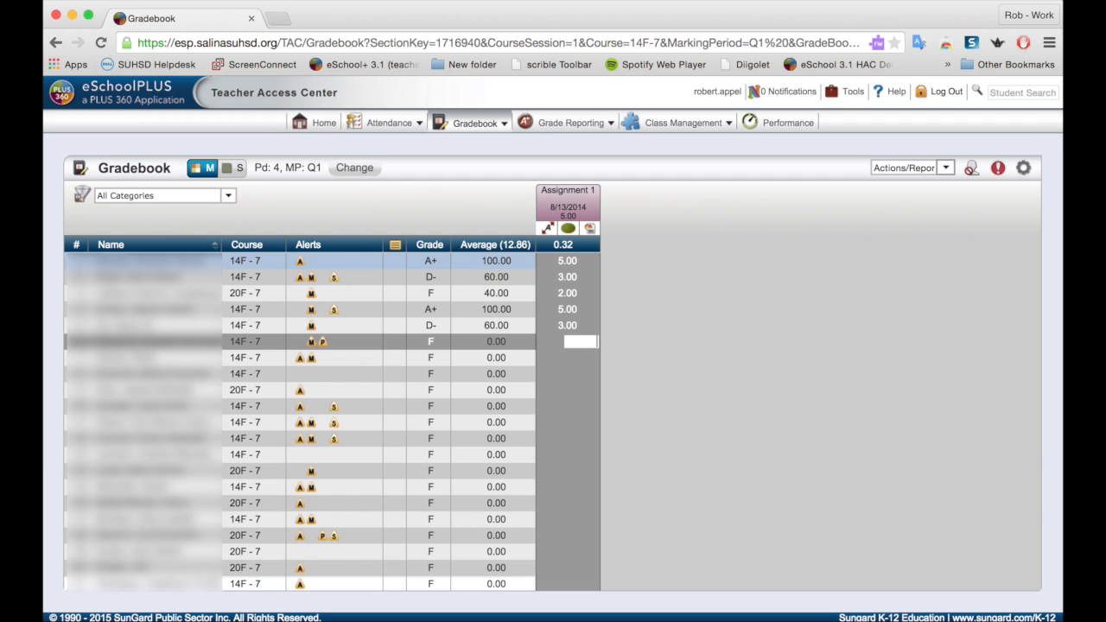
Bulk-fill the missing Assignment 1 scores with 5 in the period 4 gradebook, without overriding existing scores
{"action": "left_click", "coordinate": [576, 341]}
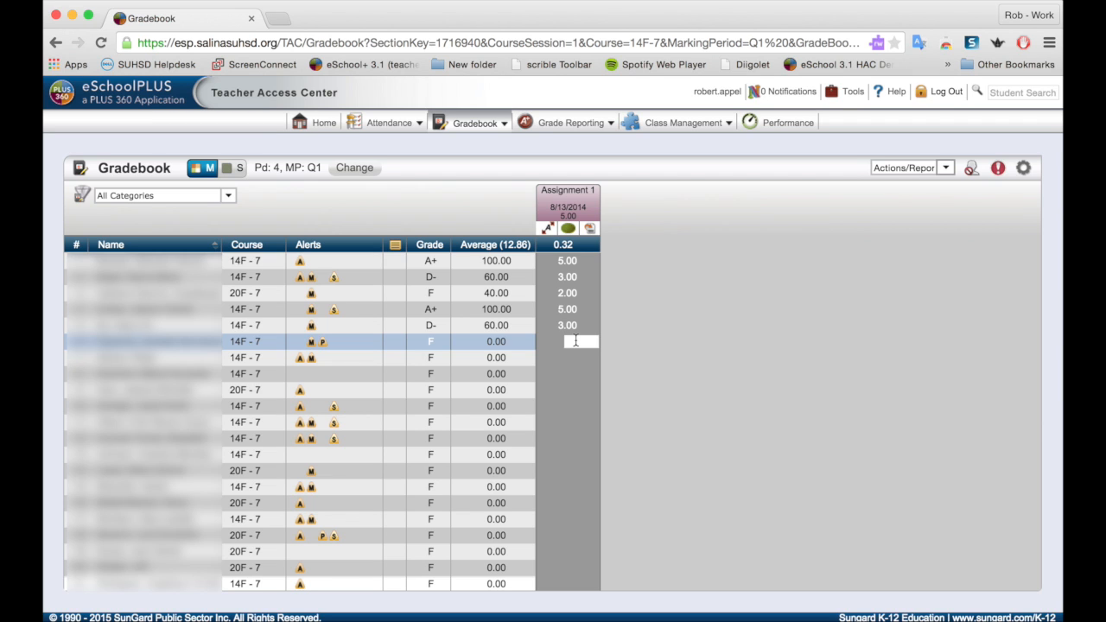
{"action": "left_click", "coordinate": [589, 230]}
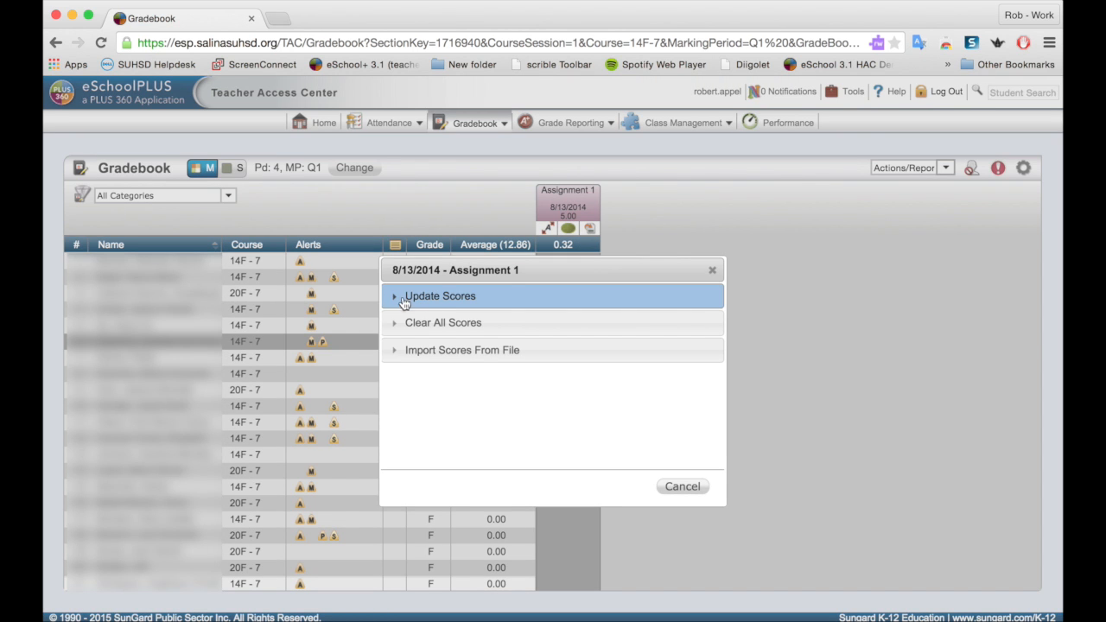
{"action": "left_click", "coordinate": [394, 299]}
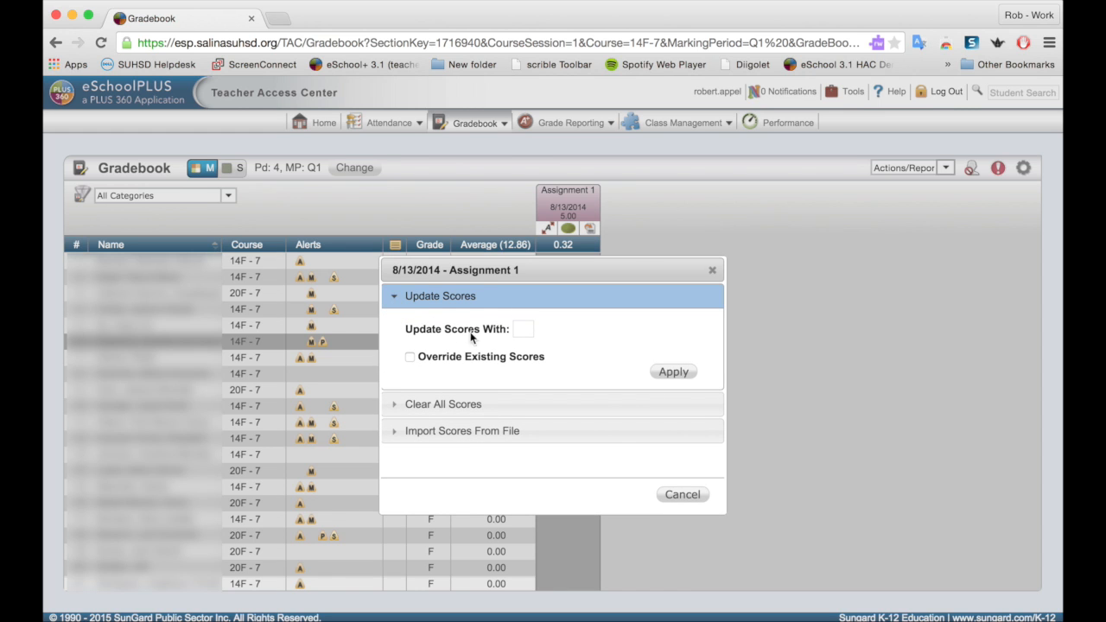
{"action": "left_click", "coordinate": [519, 328]}
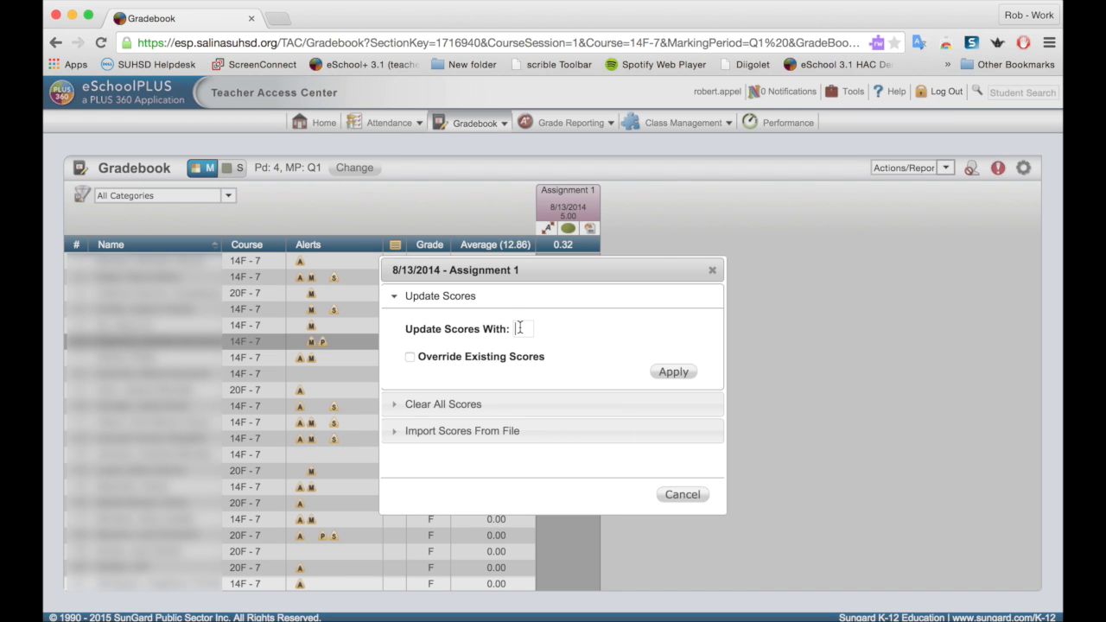
{"action": "type", "text": "5"}
{"action": "left_click", "coordinate": [410, 359]}
{"action": "left_click_drag", "start_coordinate": [538, 267], "coordinate": [776, 241]}
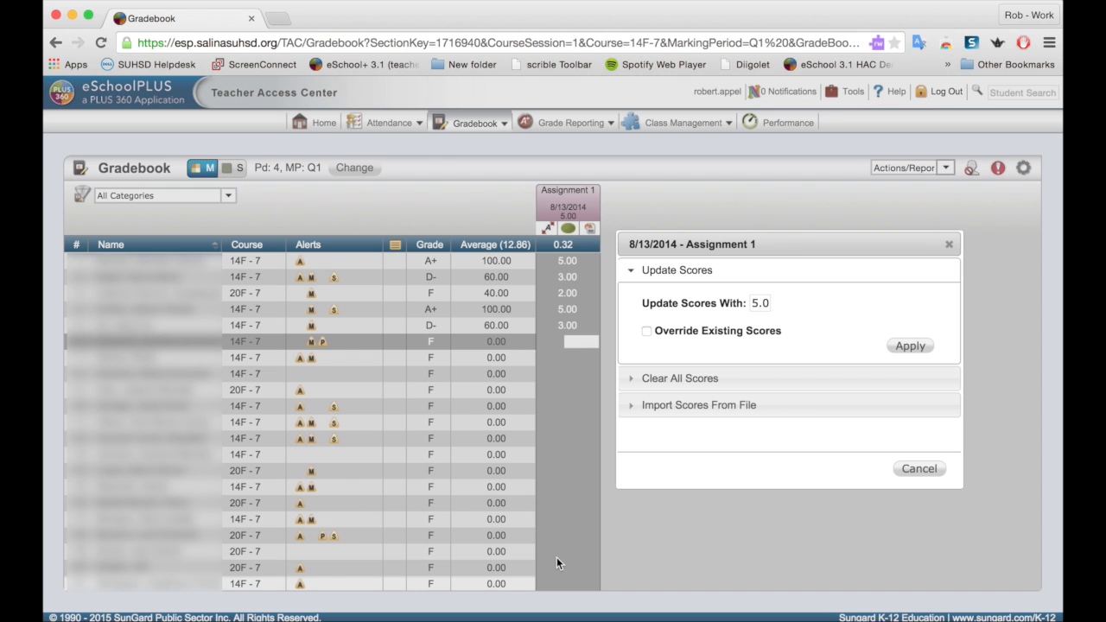
{"action": "left_click", "coordinate": [897, 345]}
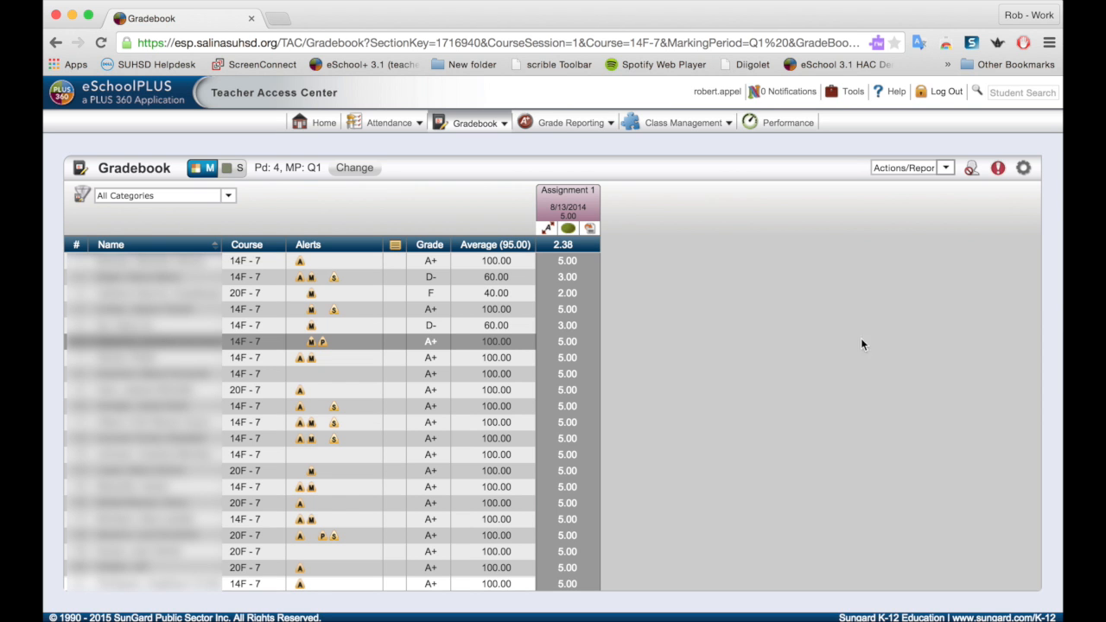
{"action": "scroll", "coordinate": [771, 338], "scroll_direction": "down", "scroll_amount": 4}
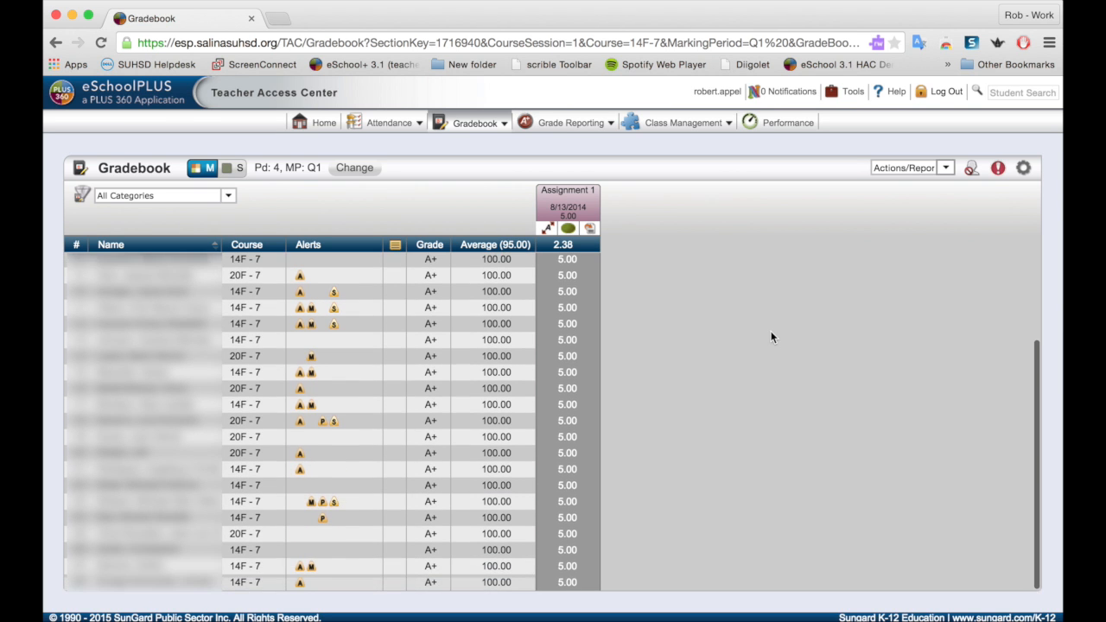
{"action": "scroll", "coordinate": [771, 337], "scroll_direction": "up", "scroll_amount": 4}
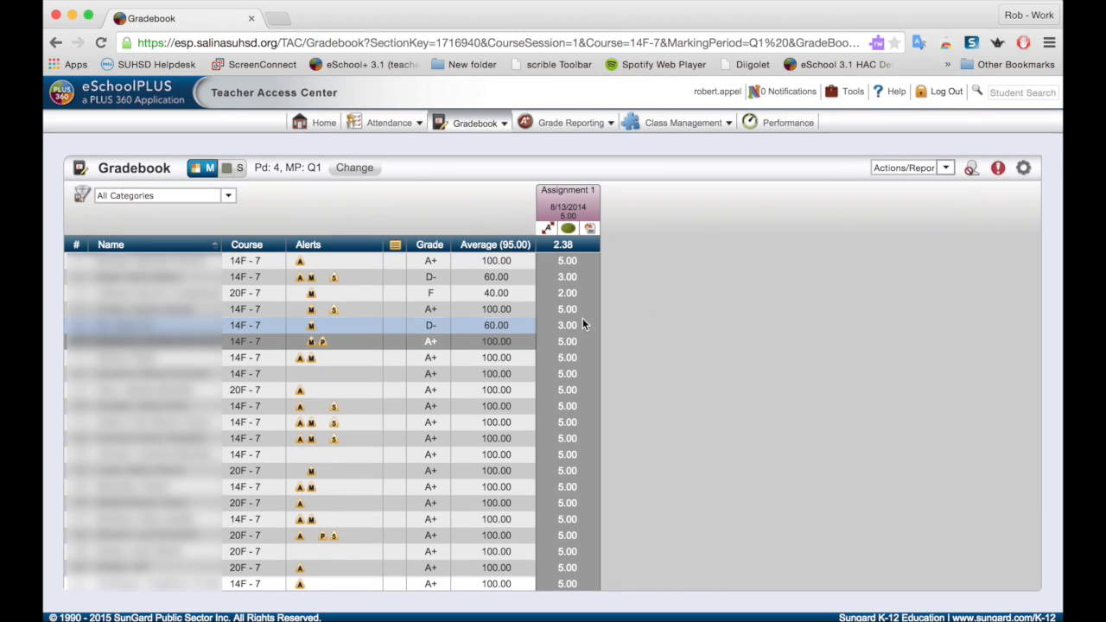
Clear all scores for Assignment 1 in the period 4 gradebook and confirm overriding the existing values
{"action": "left_click", "coordinate": [591, 230]}
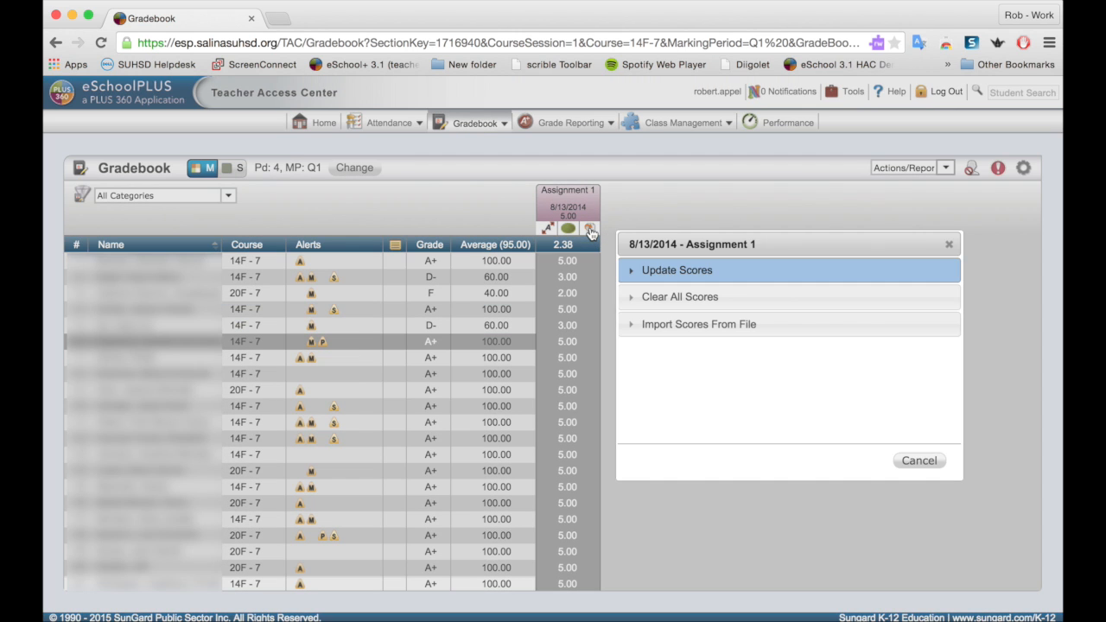
{"action": "left_click", "coordinate": [651, 299]}
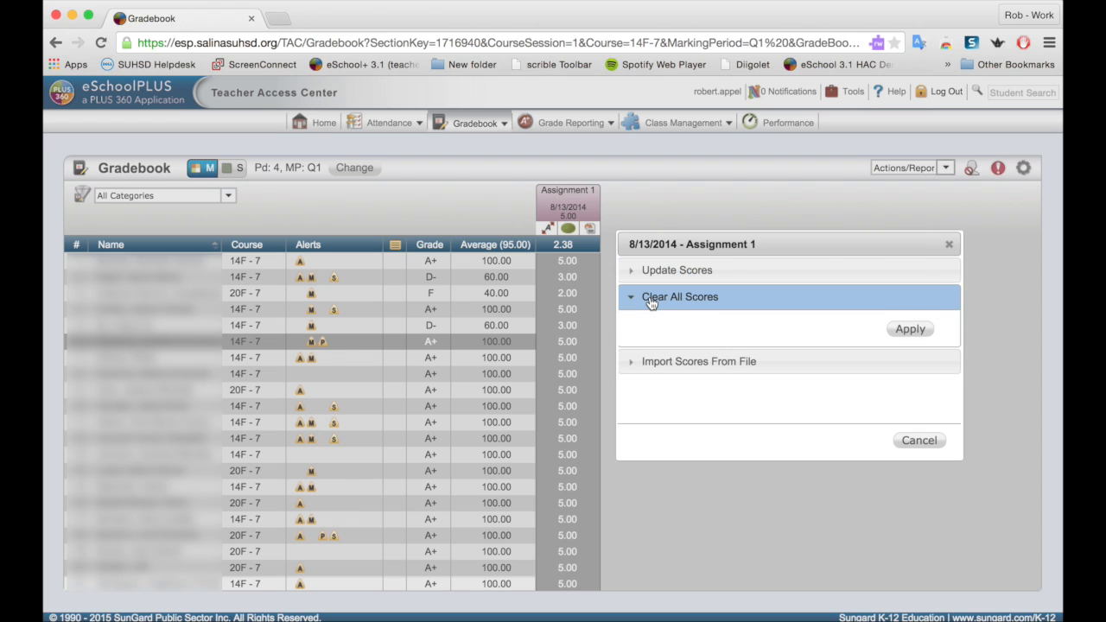
{"action": "left_click", "coordinate": [900, 329]}
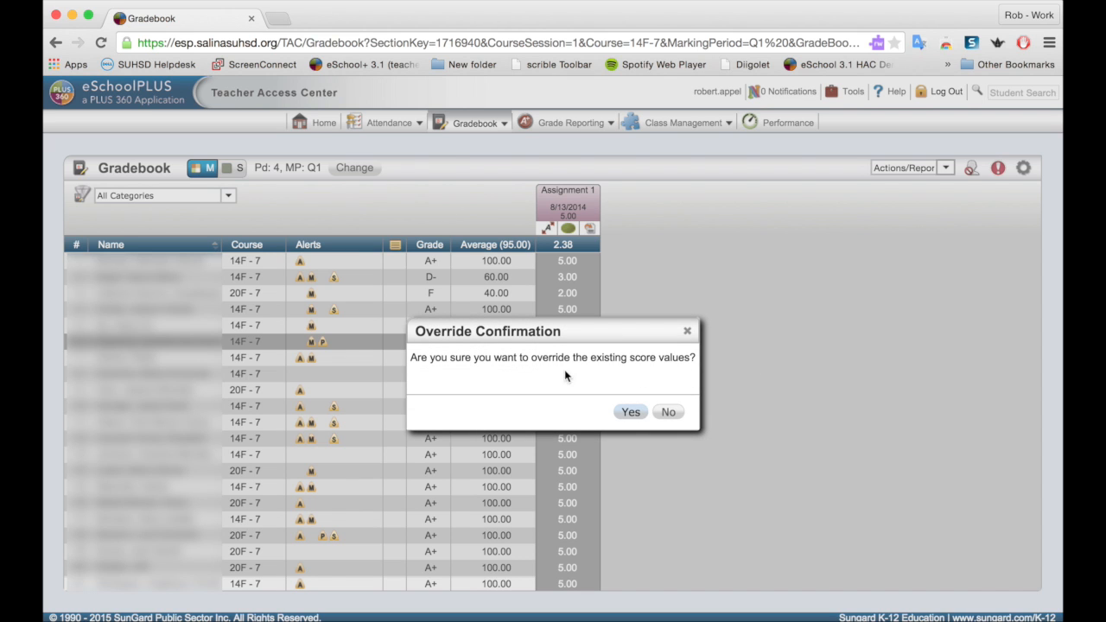
{"action": "left_click", "coordinate": [629, 413]}
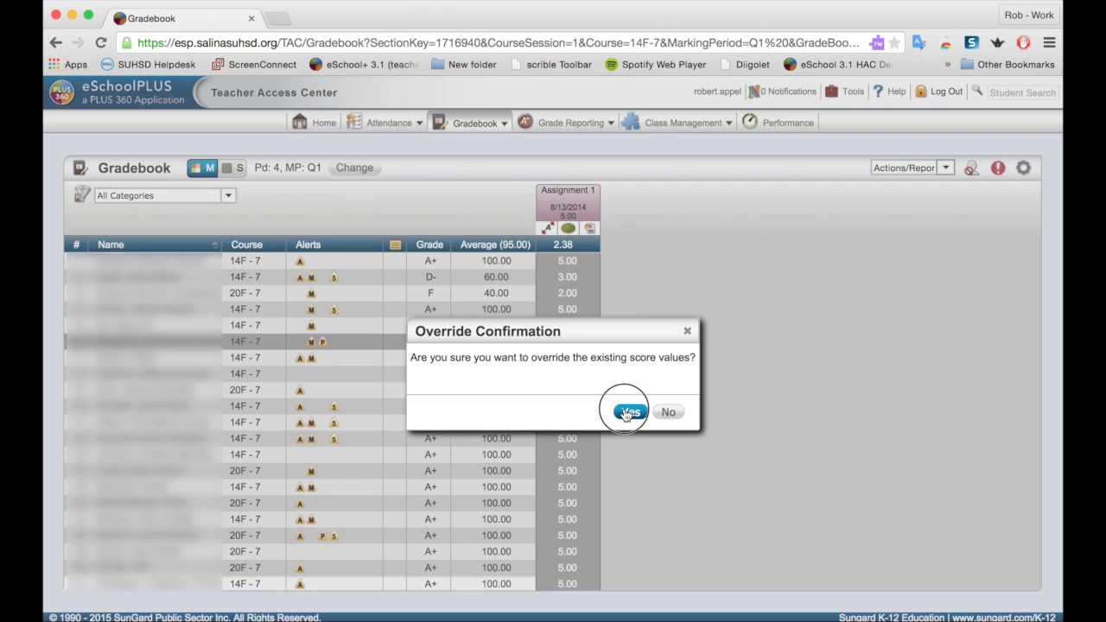